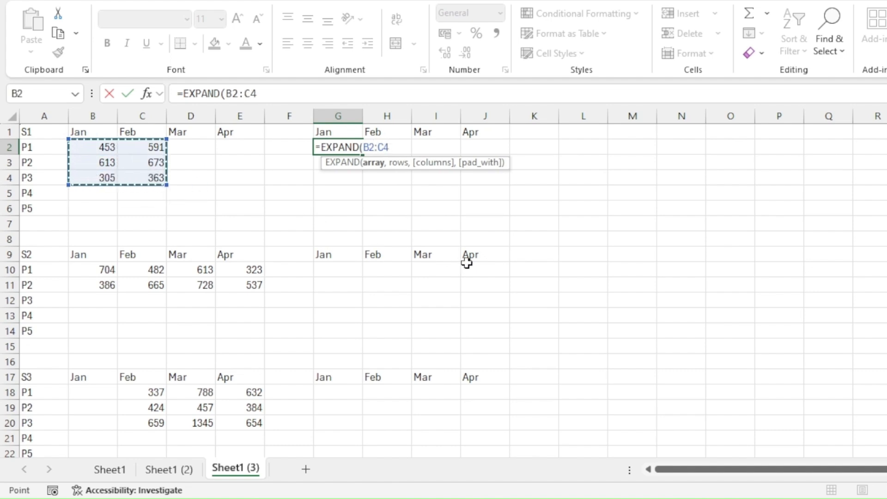
# - Complete and enter G2's formula as =EXPAND(B2:C4,5,4,"DNR") for the S1 grid
pyautogui.write(',')
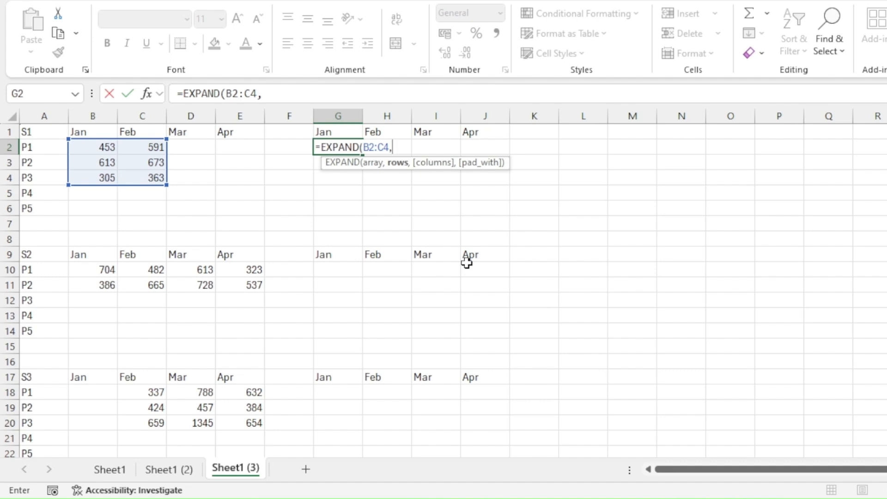
pyautogui.write('5,4')
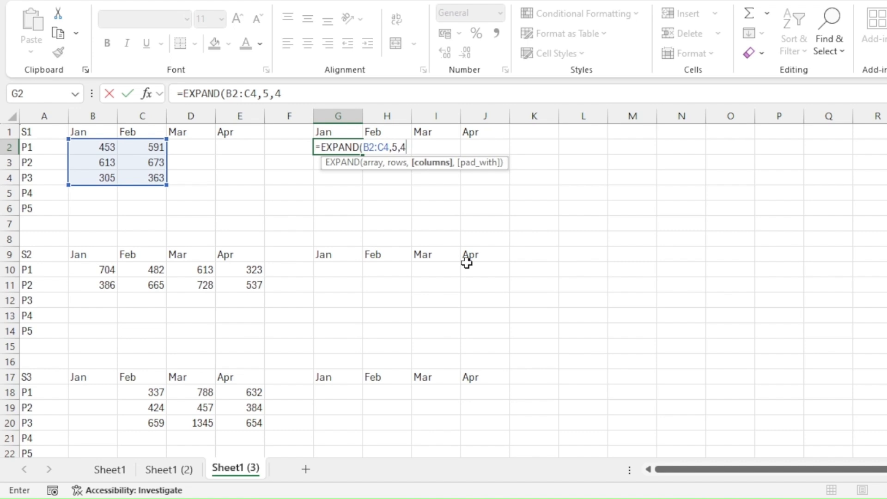
pyautogui.write(',')
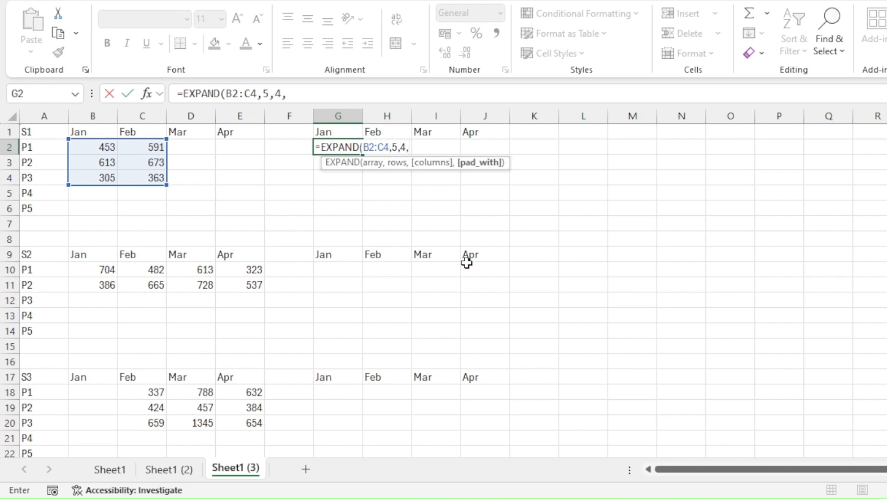
pyautogui.write('"DNR")')
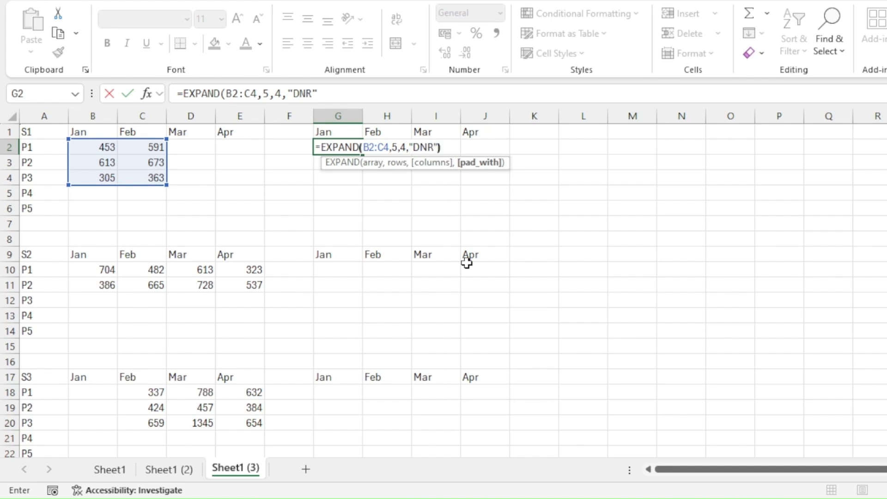
pyautogui.press('Return')
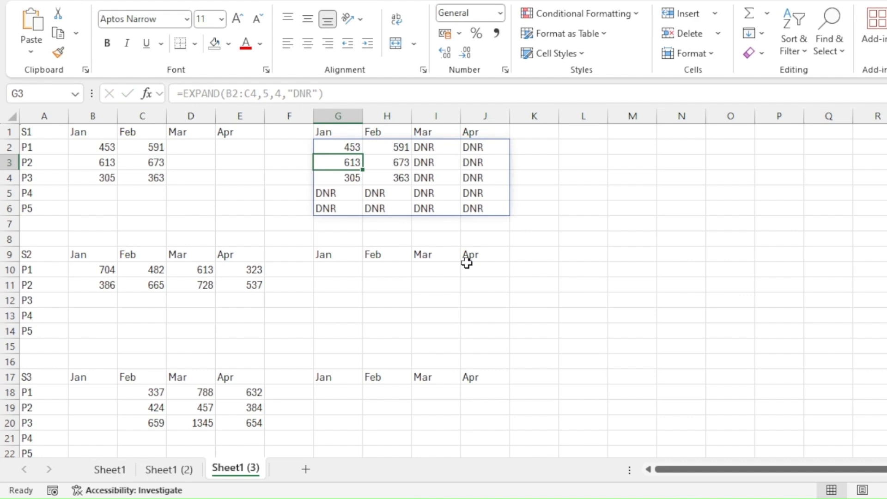
# - Enter =EXPAND(B10:E11,5,4,"DNR") in G10 so the S2 sales spill into G10:J14
pyautogui.click(339, 271)
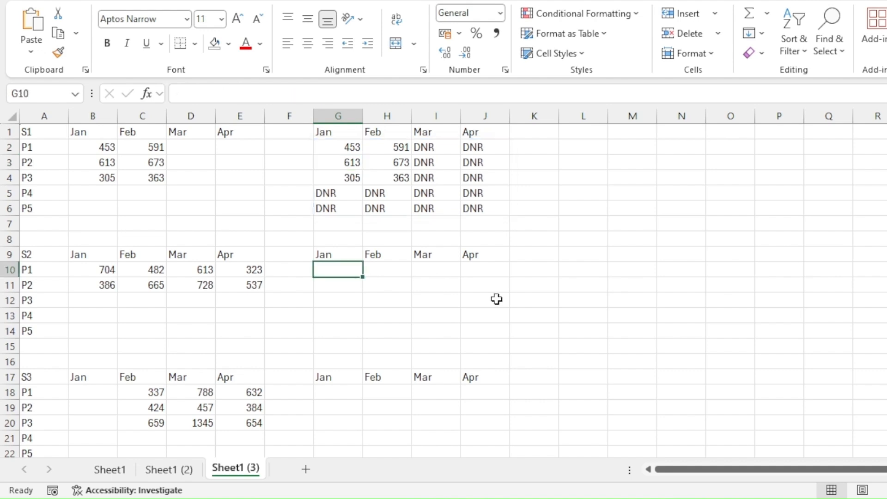
pyautogui.write('=E')
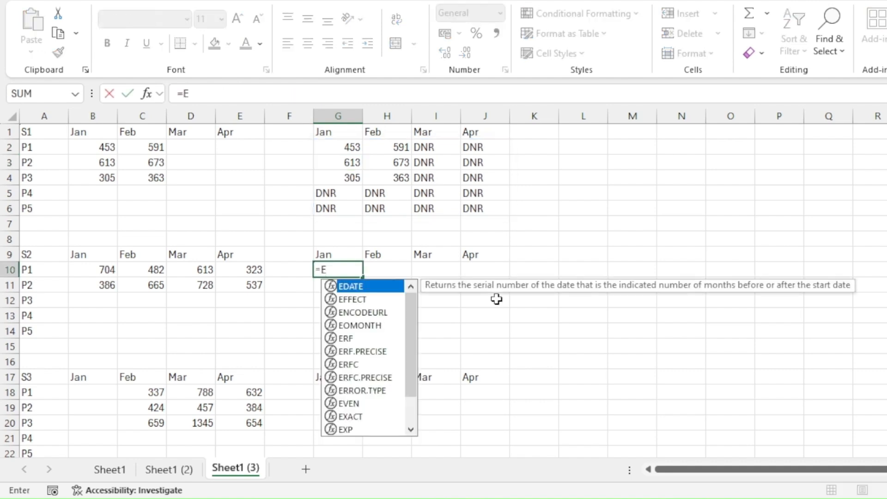
pyautogui.write('XPAND')
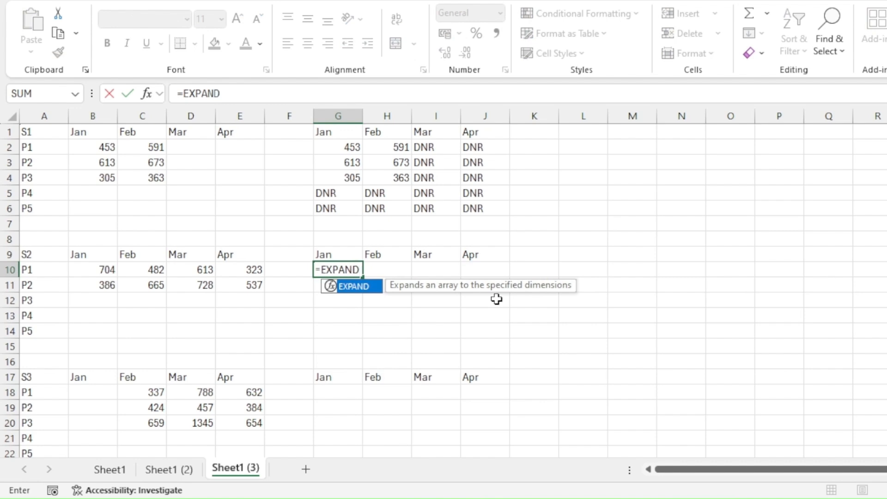
pyautogui.write('(')
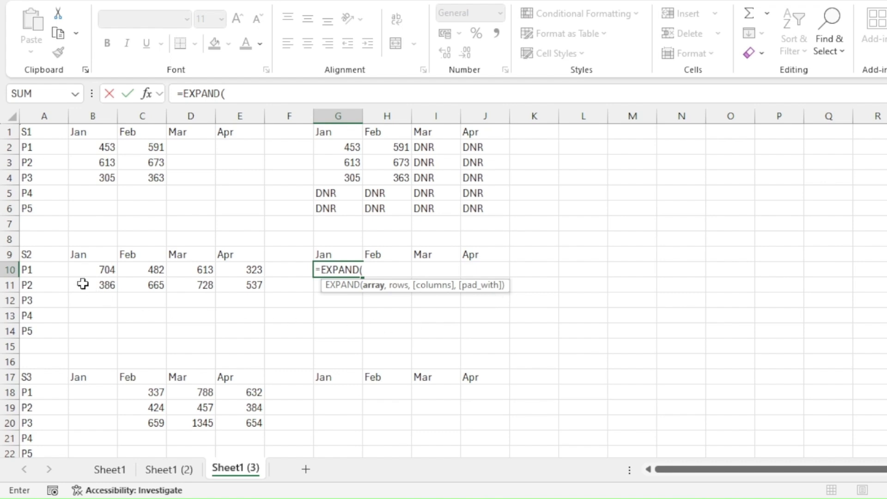
pyautogui.moveTo(79, 265); pyautogui.dragTo(246, 285)
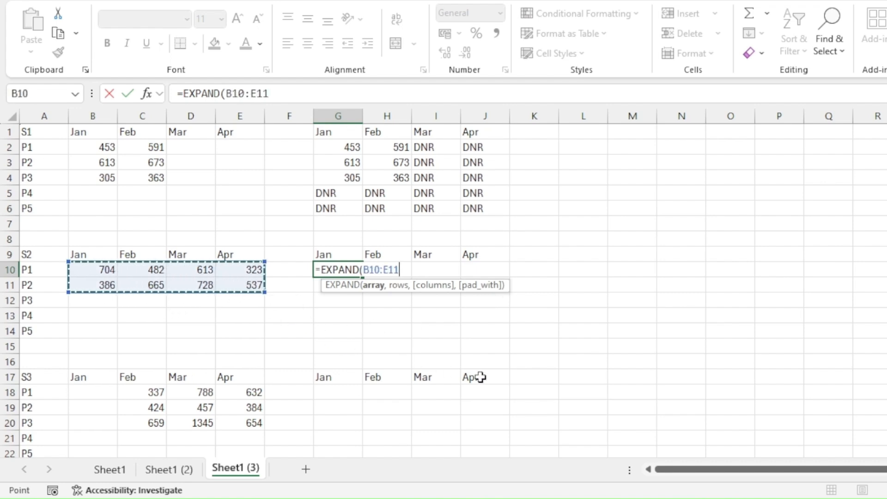
pyautogui.write(',')
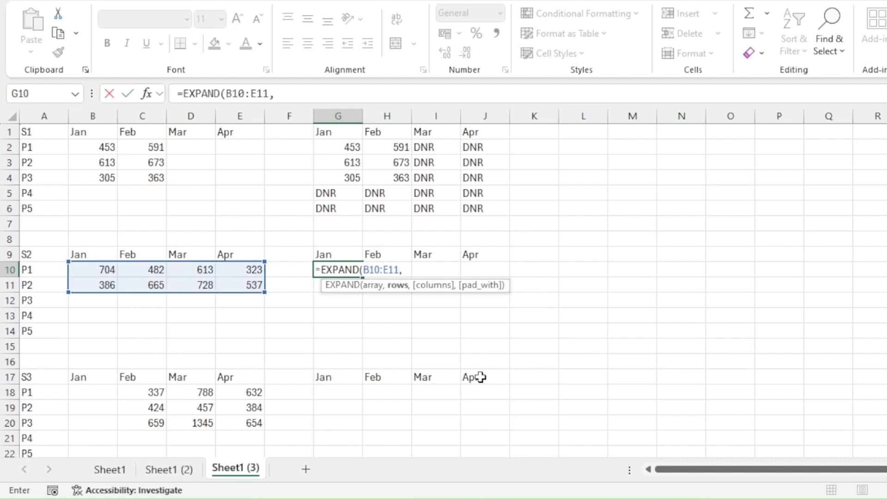
pyautogui.write('5,')
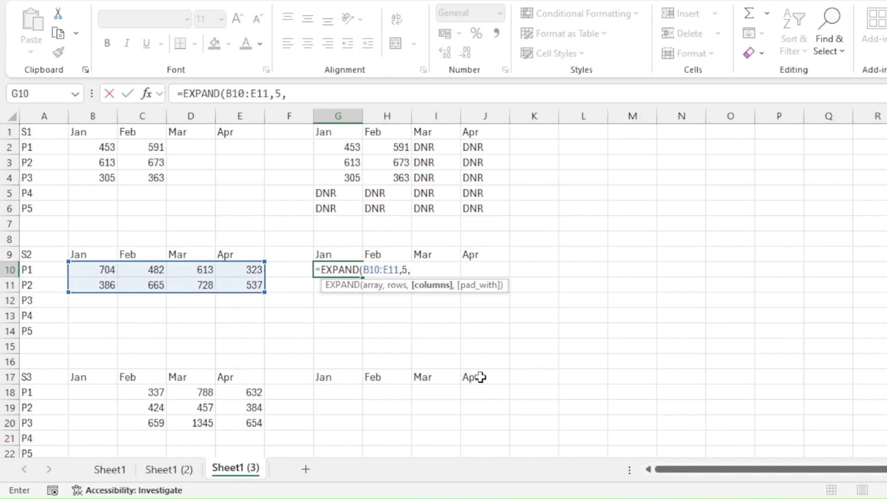
pyautogui.write('4,')
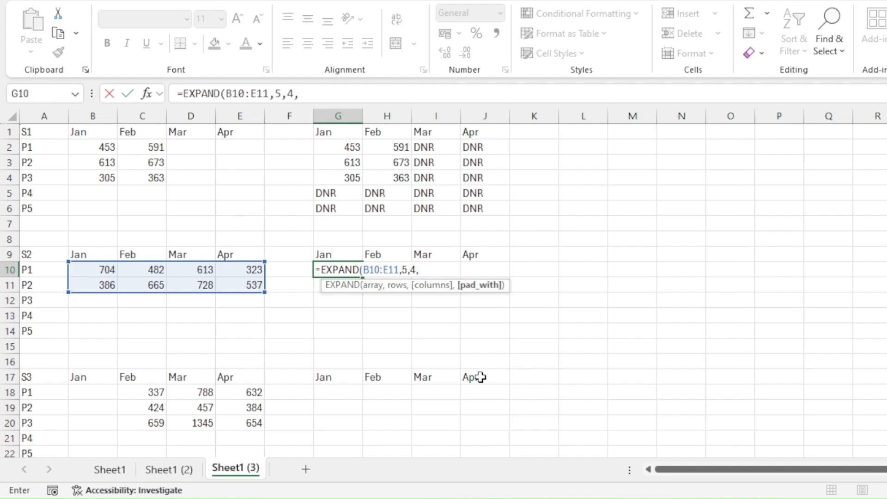
pyautogui.write('"DNR"')
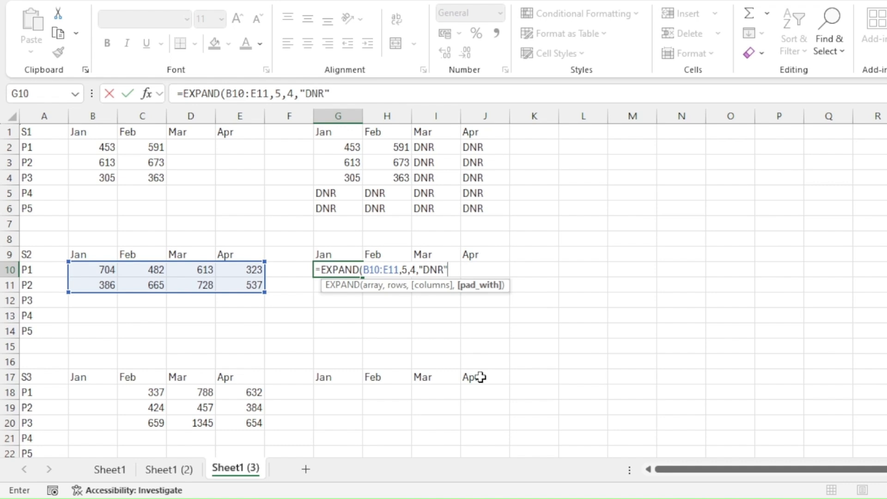
pyautogui.write(')')
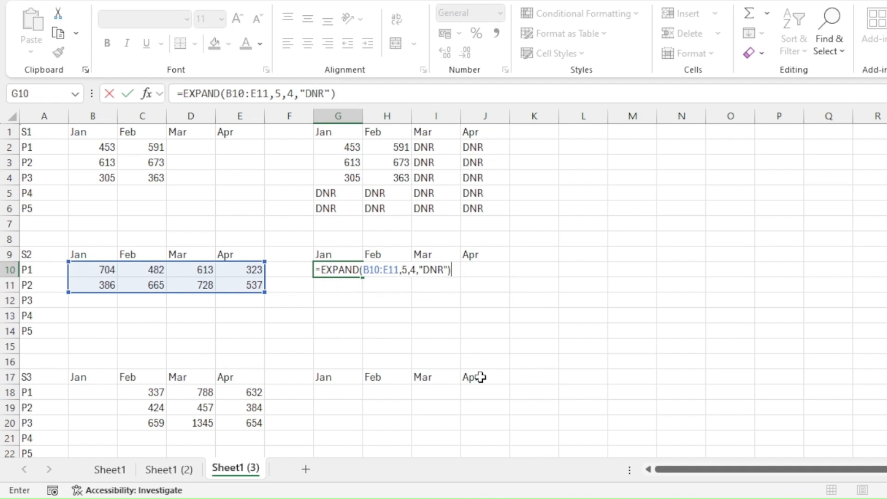
pyautogui.press('Return')
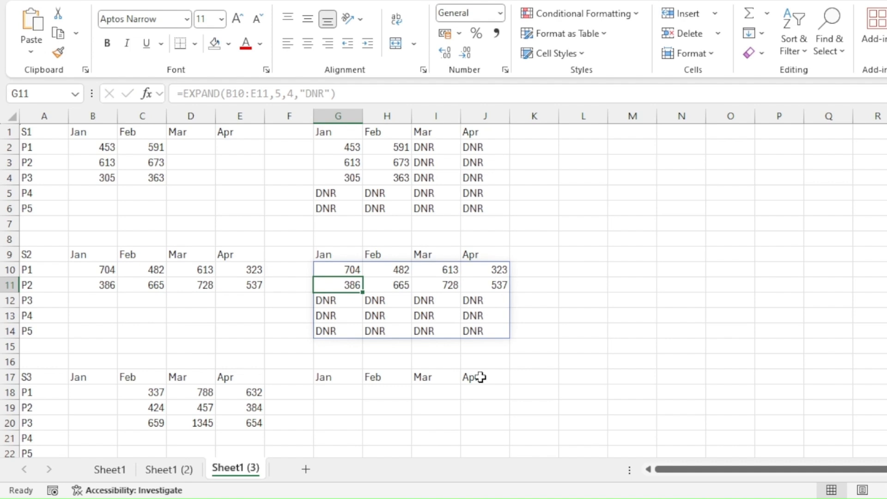
pyautogui.click(338, 392)
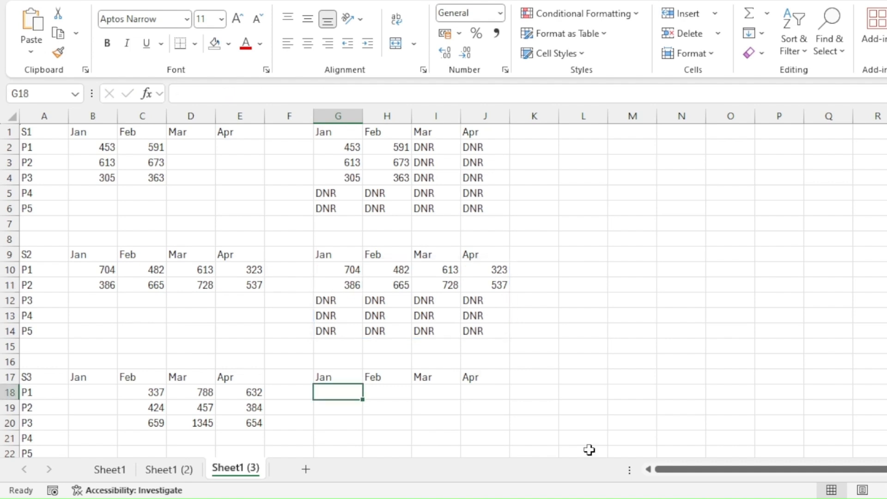
# - Enter =EXPAND(B18:E20,5,4,"DNR") in G18 so the S3 grid fills G18:J22
pyautogui.write('=')
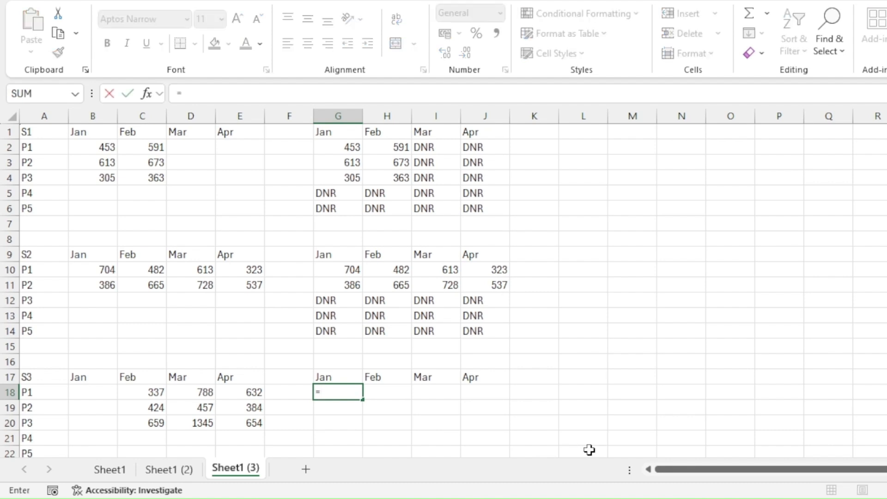
pyautogui.write('E')
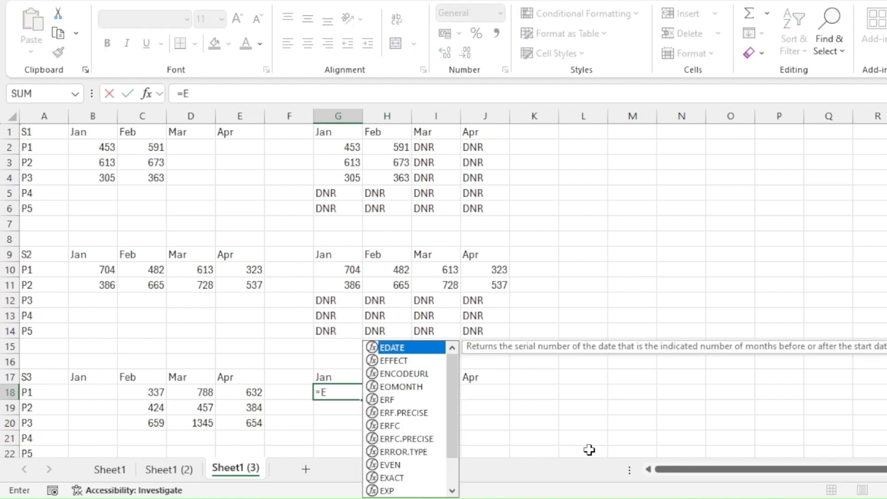
pyautogui.write('XPAN')
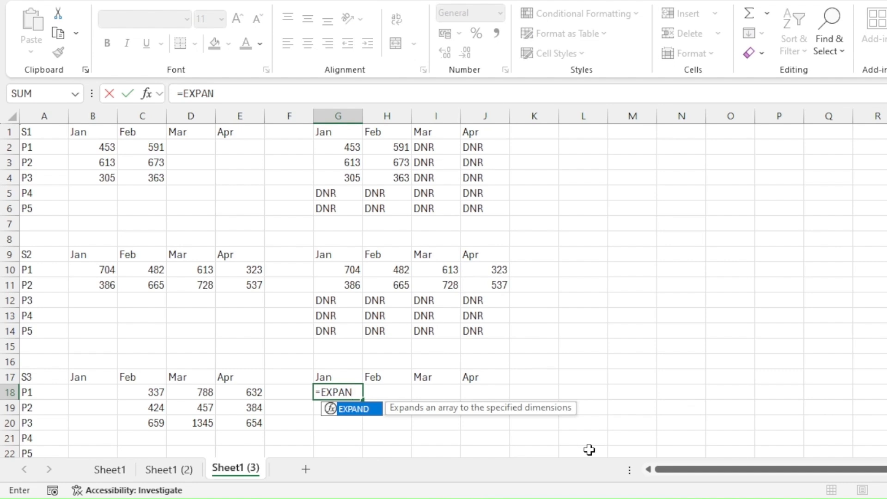
pyautogui.write('D(')
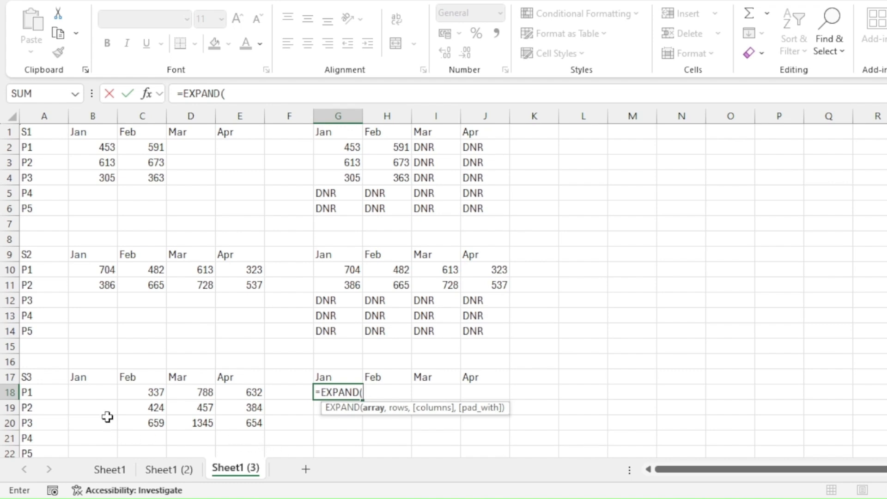
pyautogui.click(95, 391)
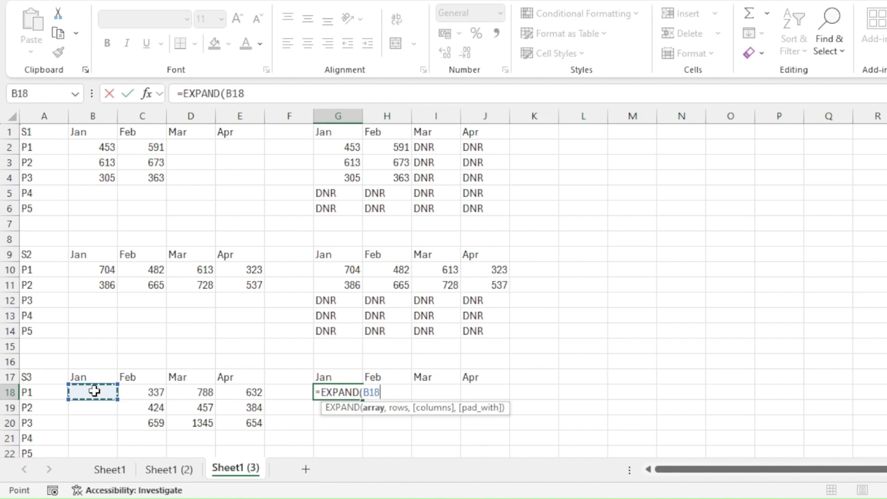
pyautogui.moveTo(94, 390); pyautogui.dragTo(259, 423)
pyautogui.write(',5,4,')
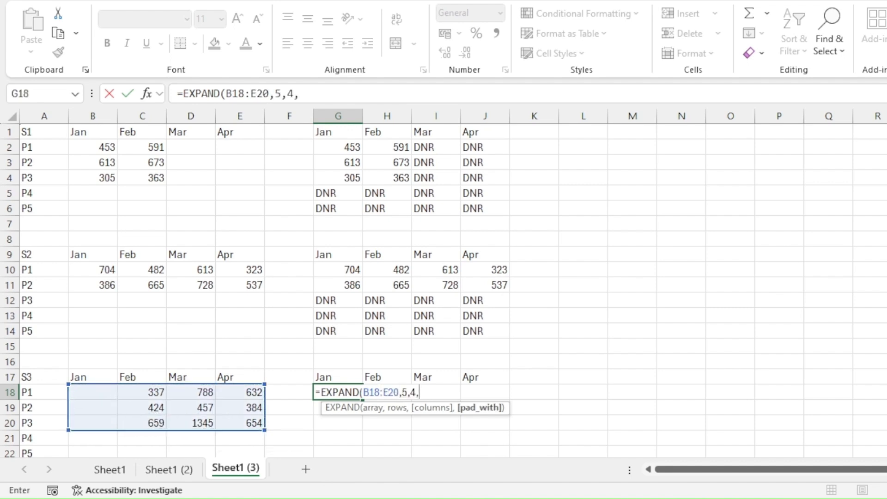
pyautogui.write('"DNR")')
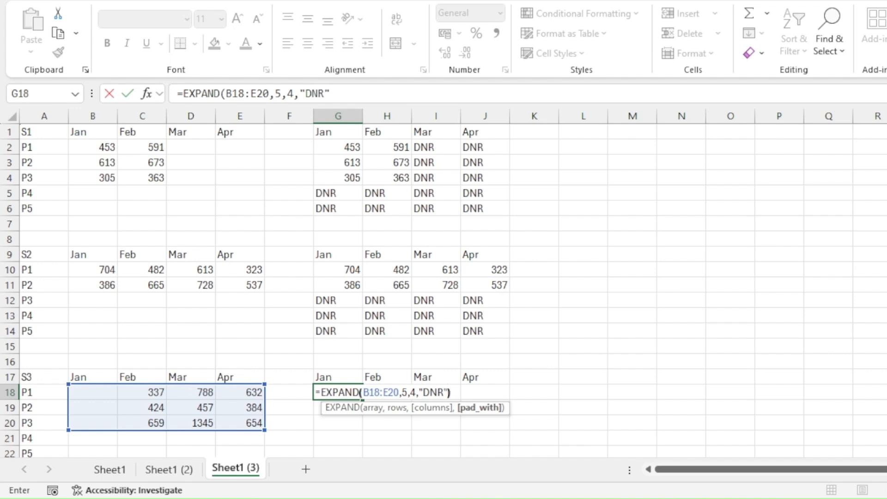
pyautogui.press('Return')
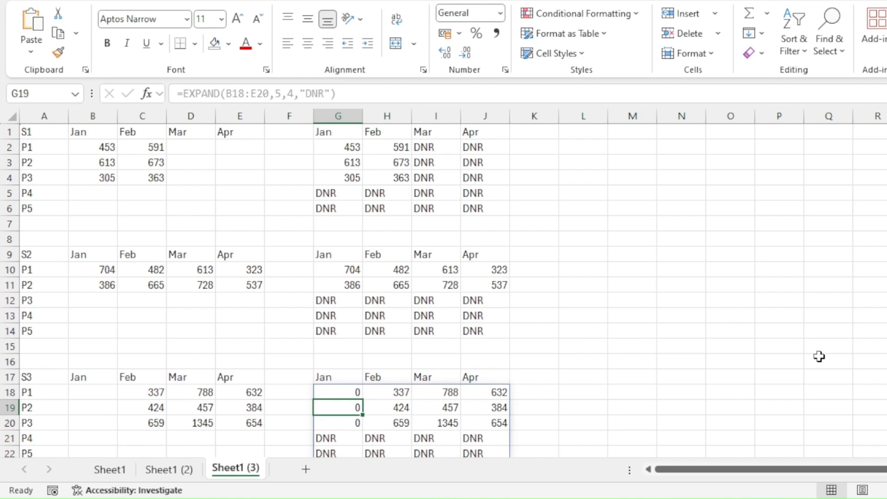
pyautogui.scroll(-1, 443, 290)
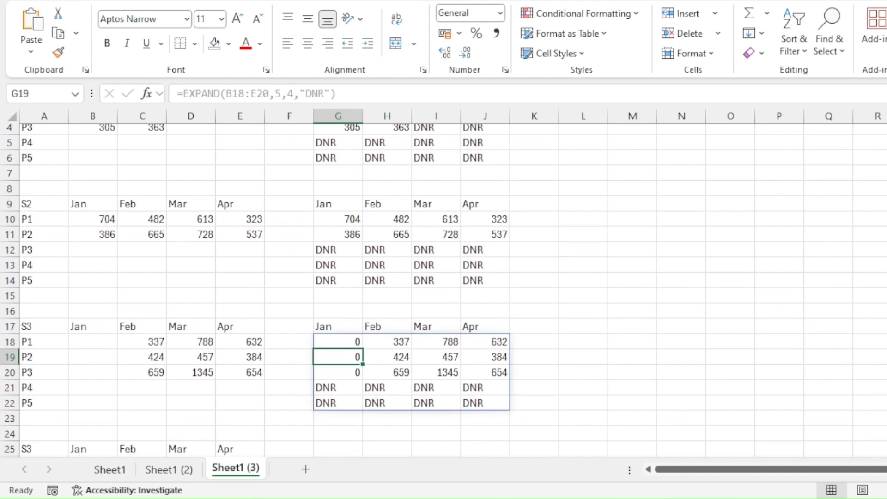
pyautogui.click(342, 340)
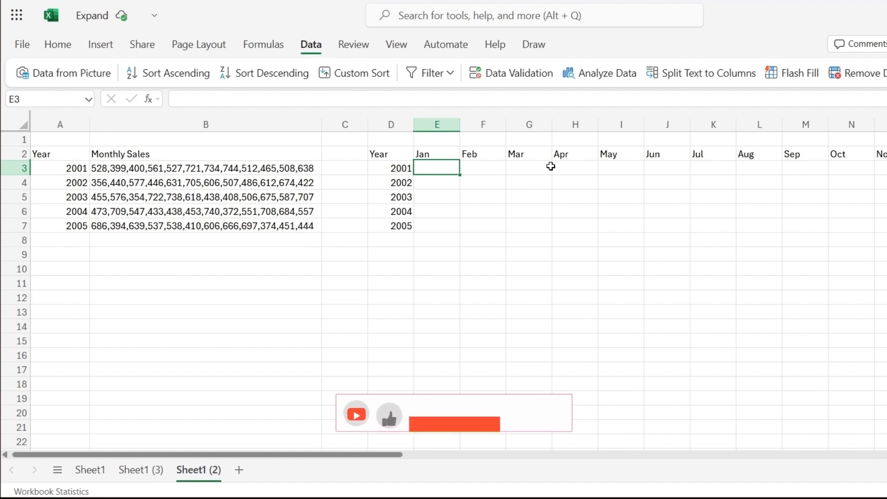
# - Start E3's formula as =EXPAND(TEXTSPLIT(B3,","),, splitting the 2001 sales string at commas
pyautogui.write('=')
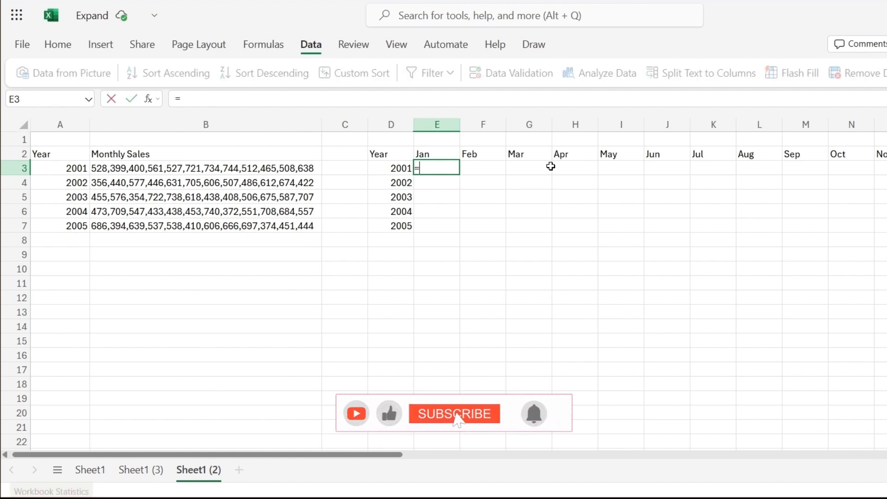
pyautogui.write('EXPAND')
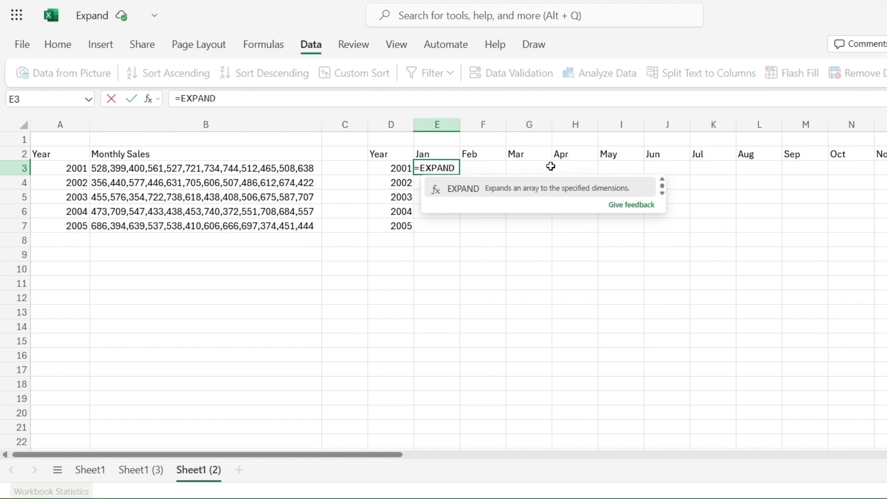
pyautogui.write('(')
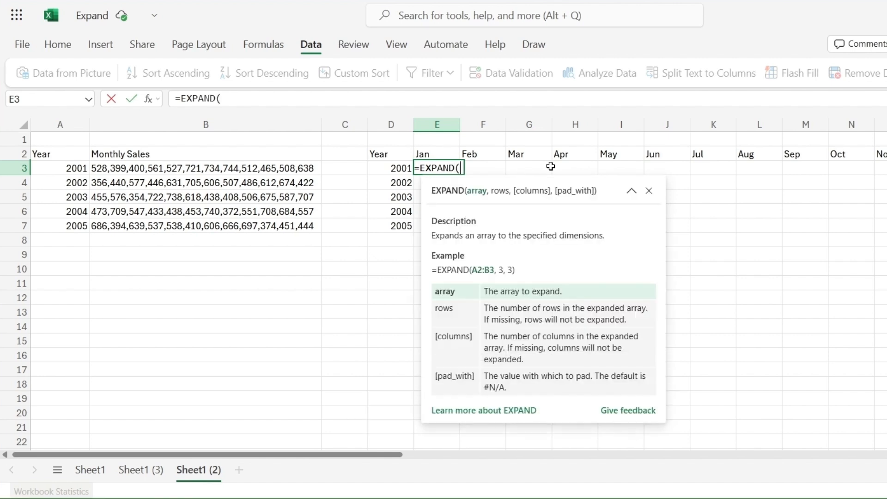
pyautogui.write('T')
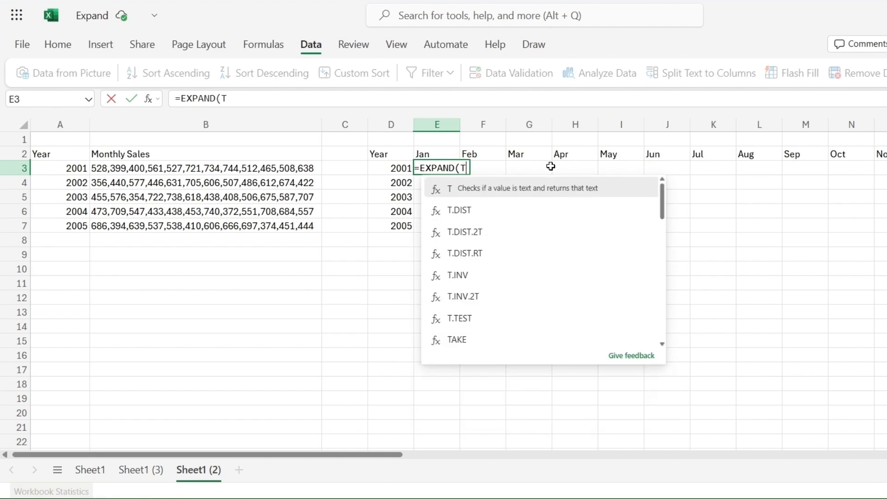
pyautogui.write('EXT')
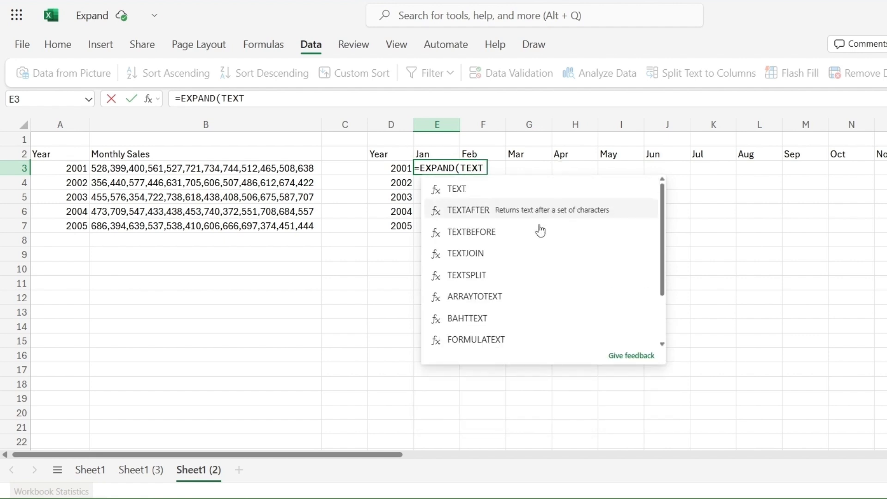
pyautogui.click(478, 280)
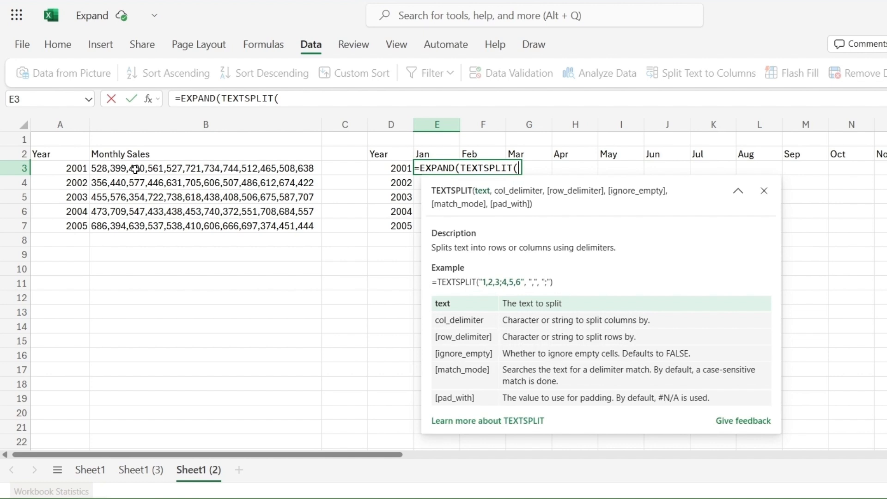
pyautogui.click(134, 169)
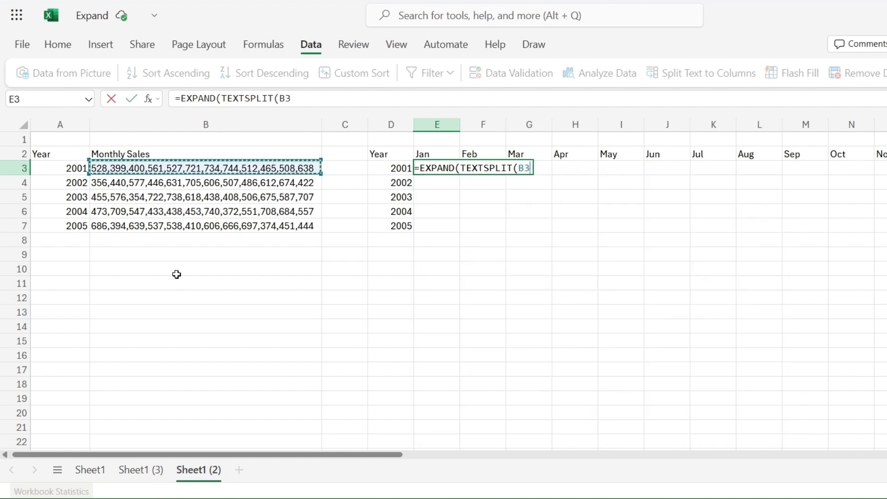
pyautogui.write(',')
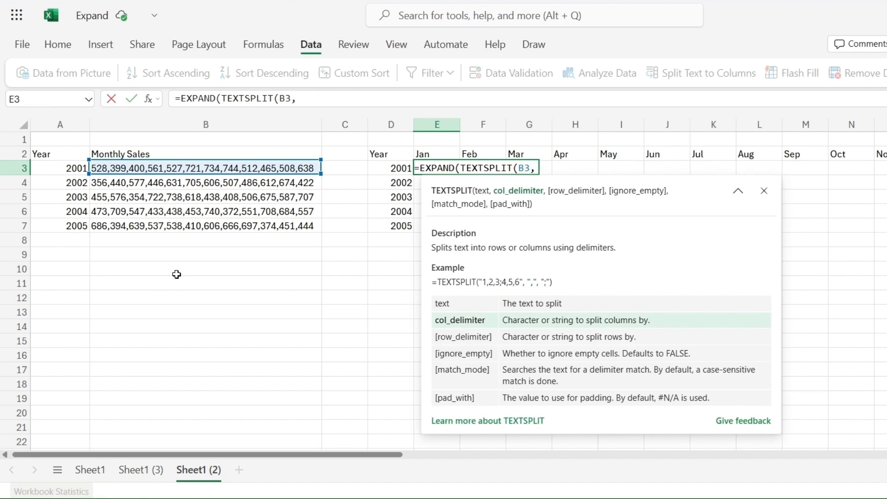
pyautogui.write('",")')
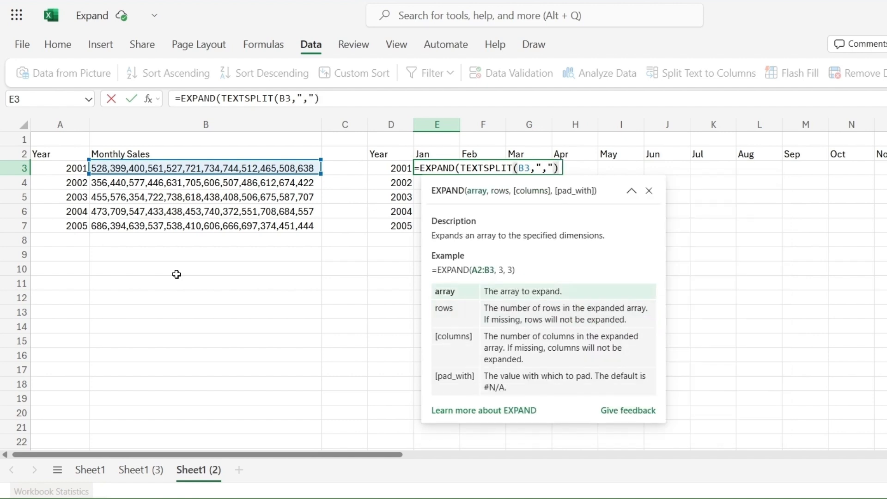
pyautogui.write(',,')
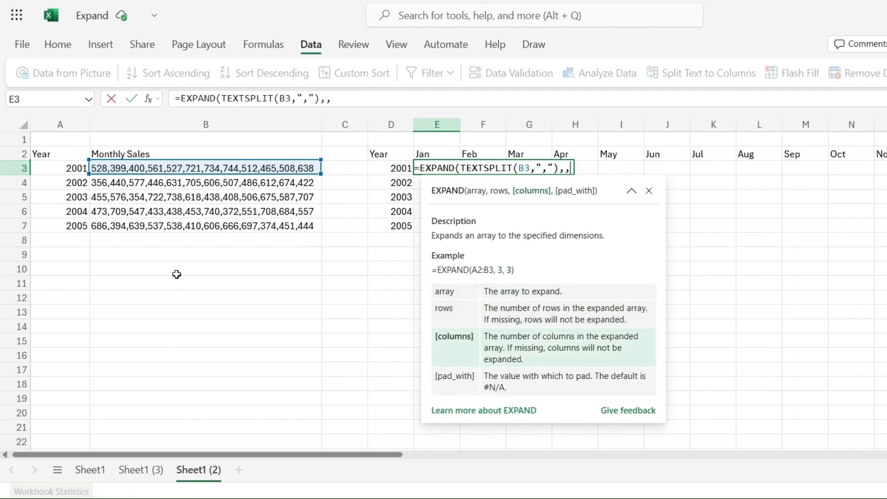
# - Finish E3 with COLUMNS(E3:P3) as the column count and fill it down to E7
pyautogui.write('C')
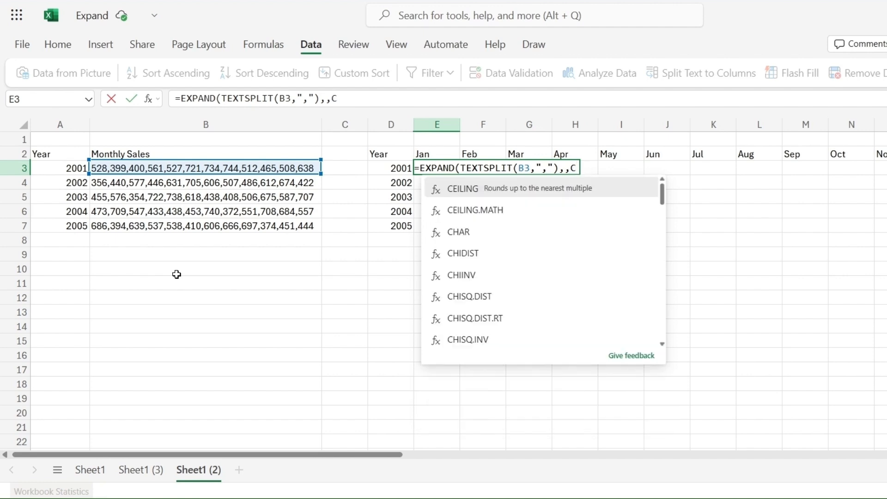
pyautogui.write('O')
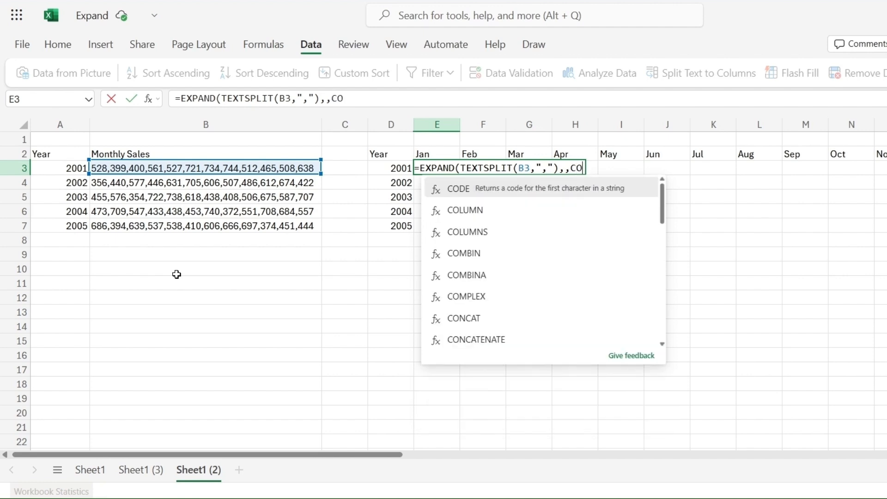
pyautogui.click(464, 233)
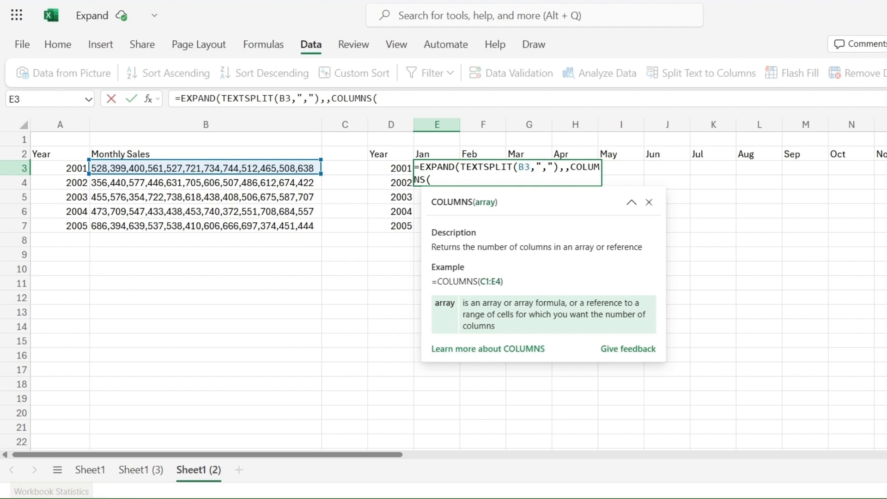
pyautogui.moveTo(878, 165); pyautogui.dragTo(448, 168)
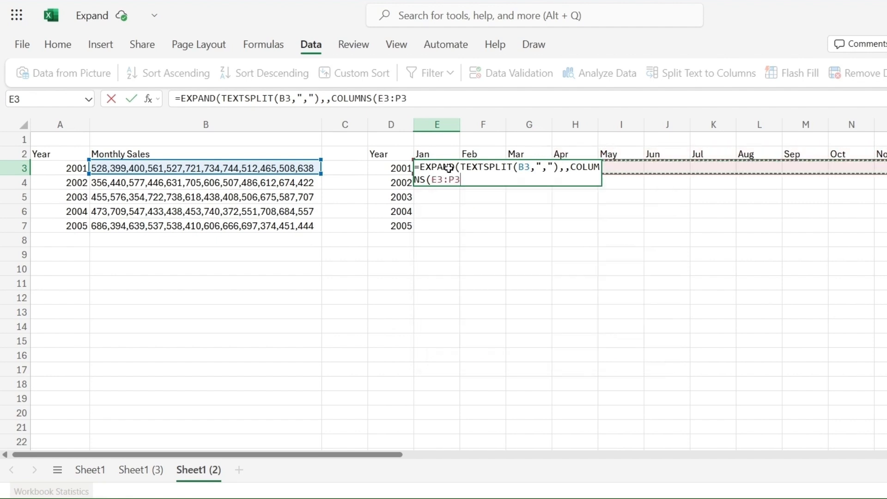
pyautogui.write('))')
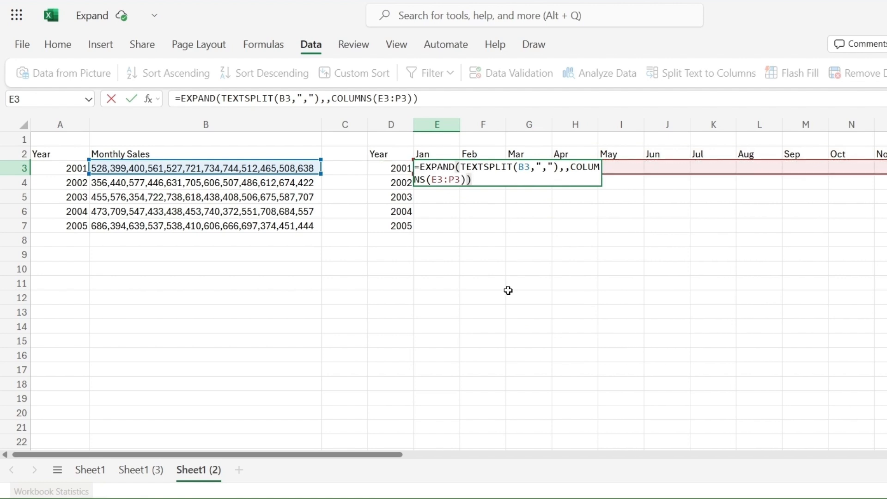
pyautogui.press('Return')
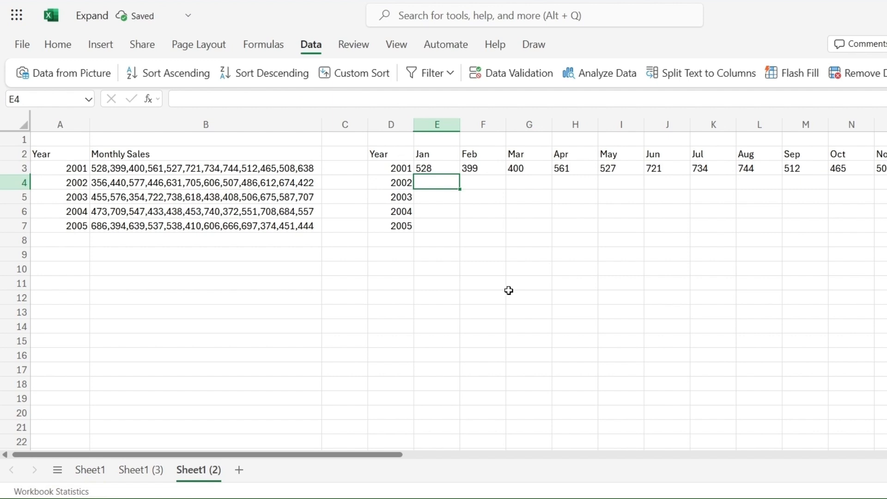
pyautogui.click(437, 174)
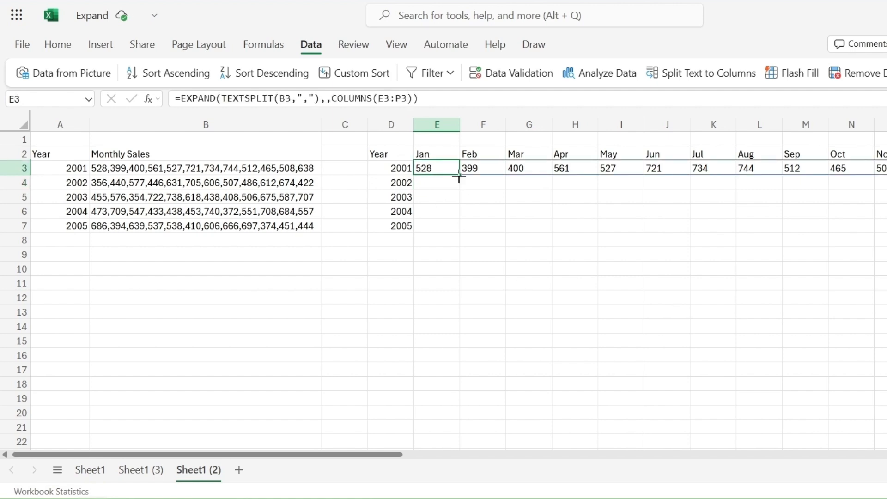
pyautogui.moveTo(461, 175); pyautogui.dragTo(461, 227)
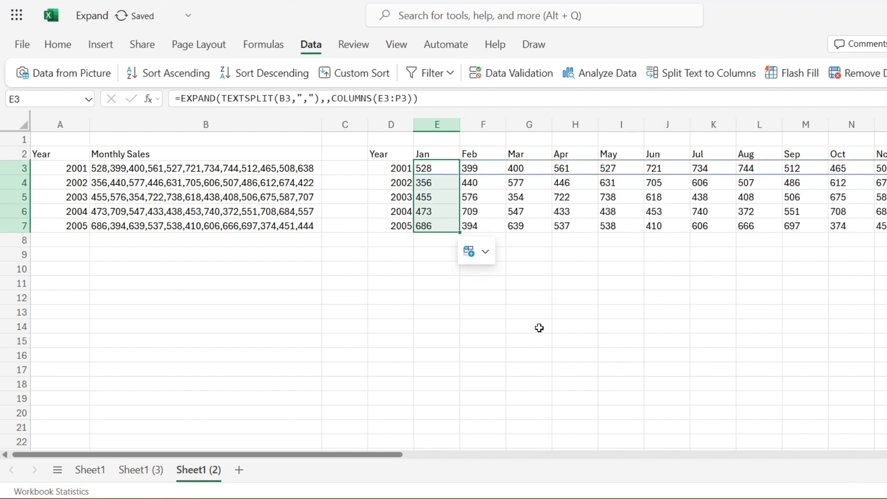